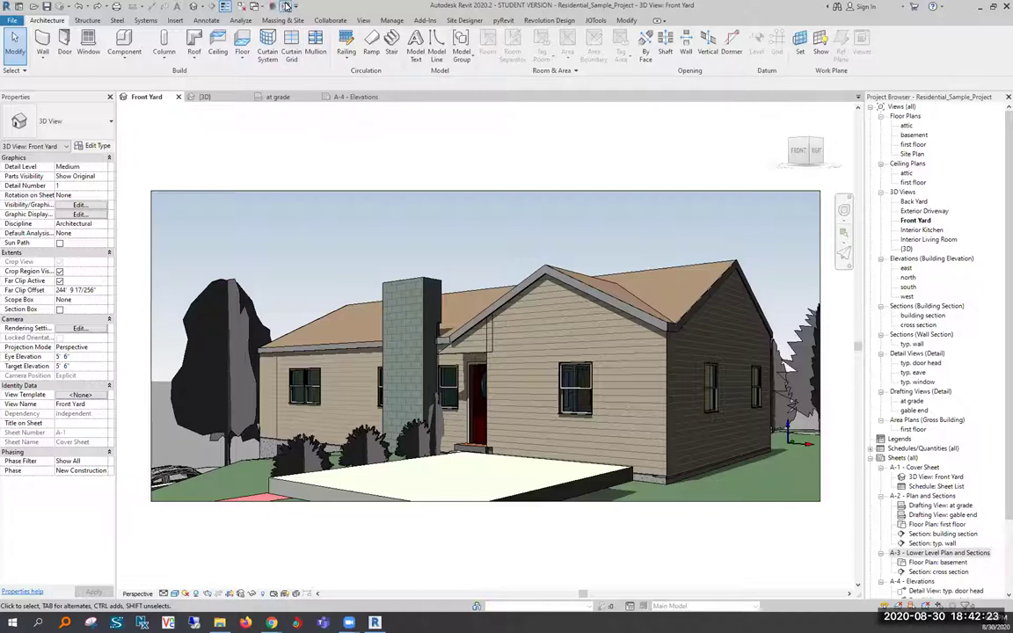
Show the Manage tab's settings, macro and Dynamo tools for the residential sample project
left_click(390, 19)
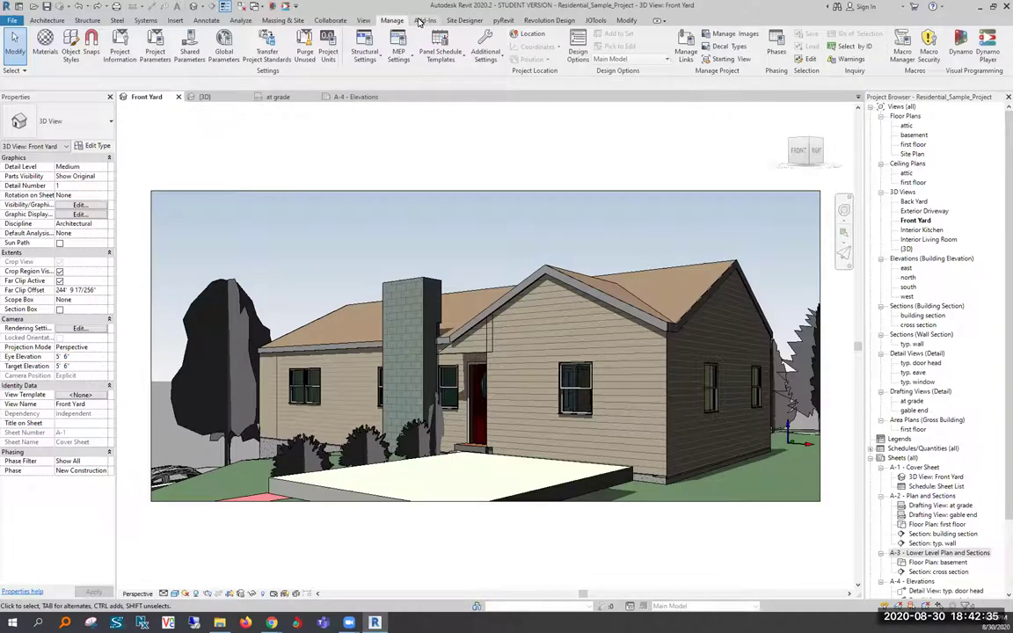
Preview the Add-Ins Duplicate Sheets dialog, then cancel it without duplicating any sheets
left_click(421, 20)
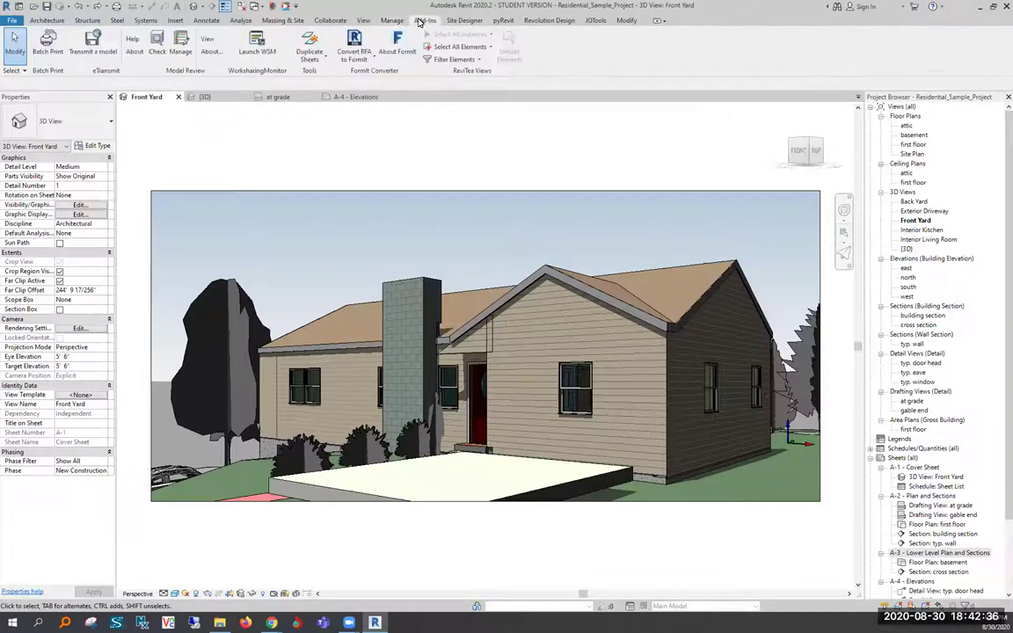
left_click(309, 46)
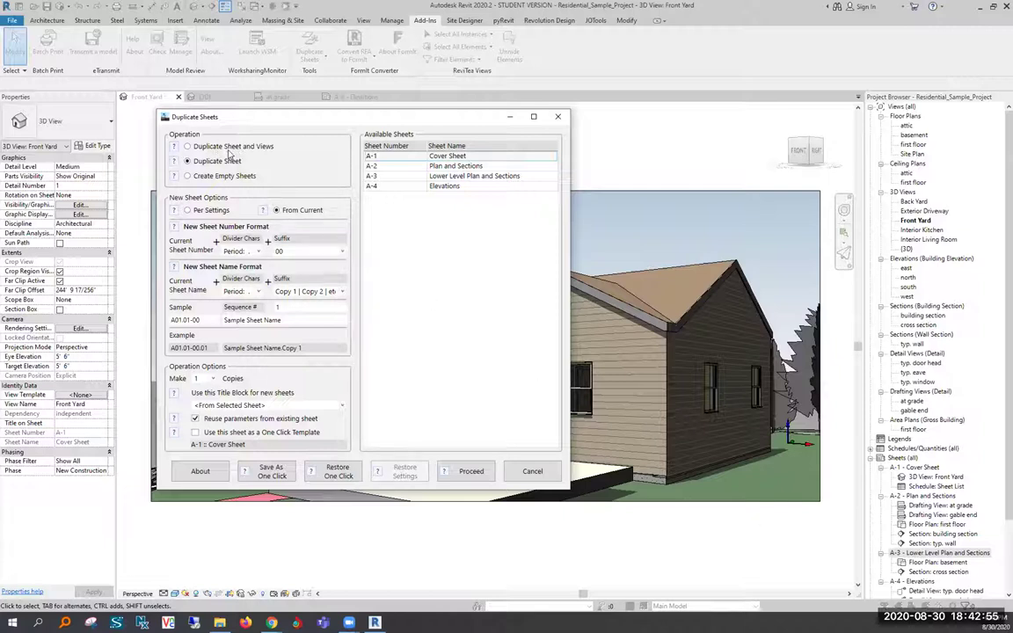
left_click(533, 472)
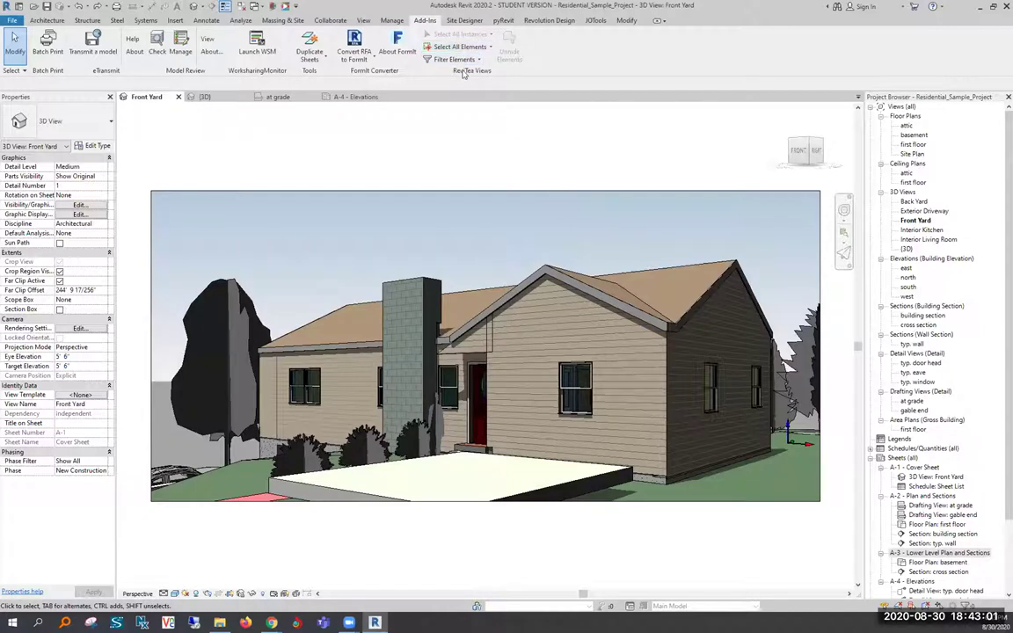
In the at grade drafting view, select a diagonal detail line and check its context menu
left_click(278, 97)
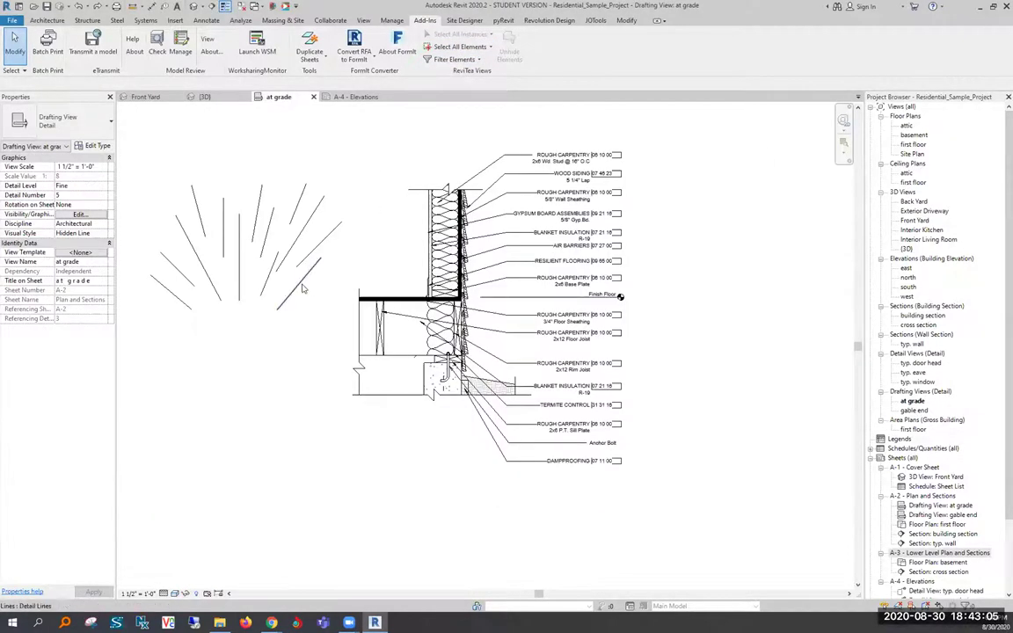
left_click(294, 289)
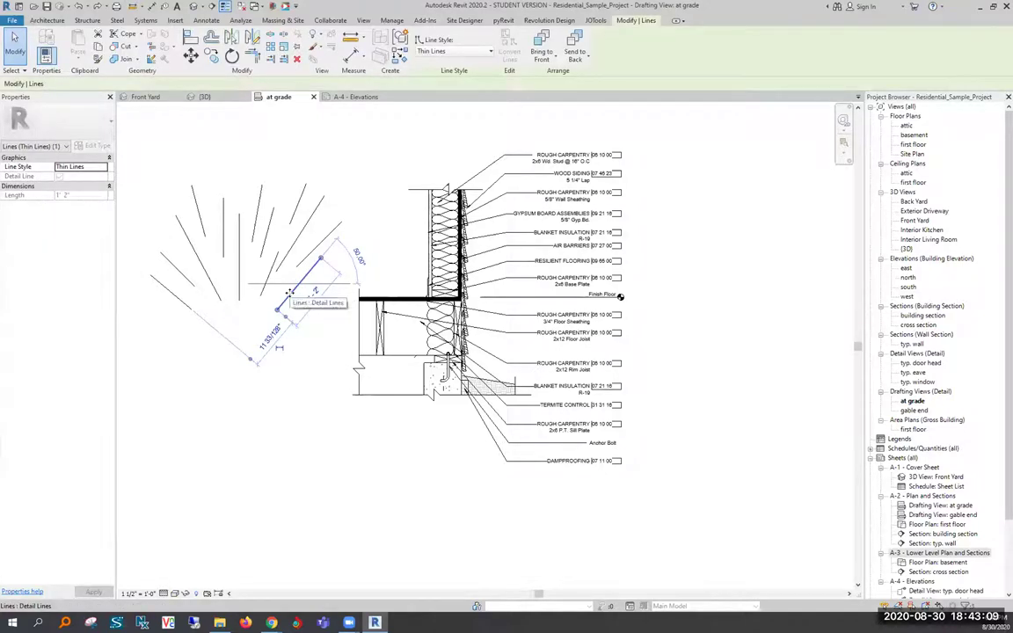
right_click(291, 293)
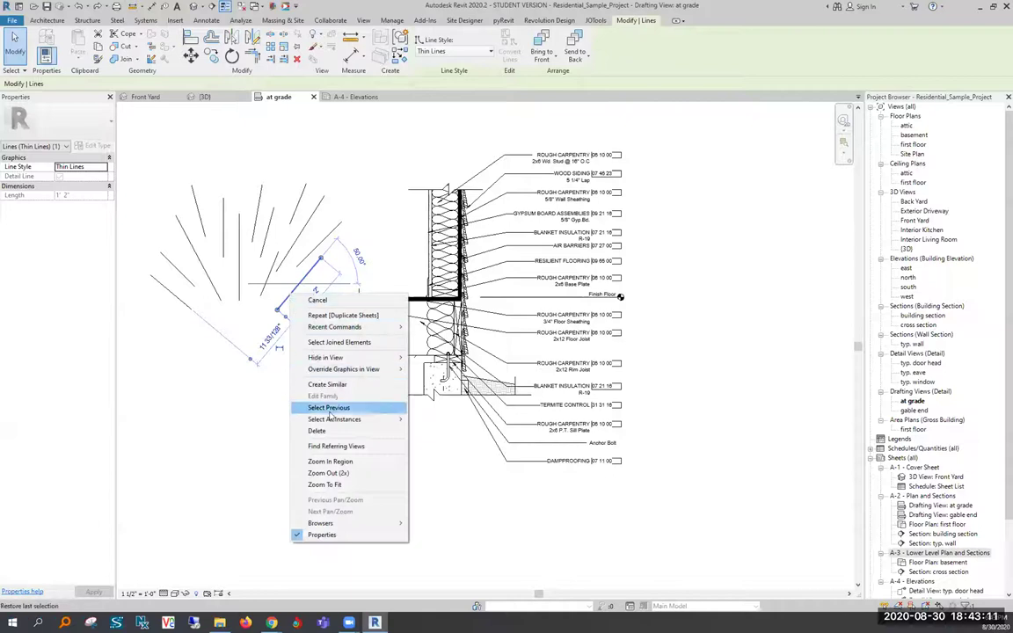
mouse_move(347, 422)
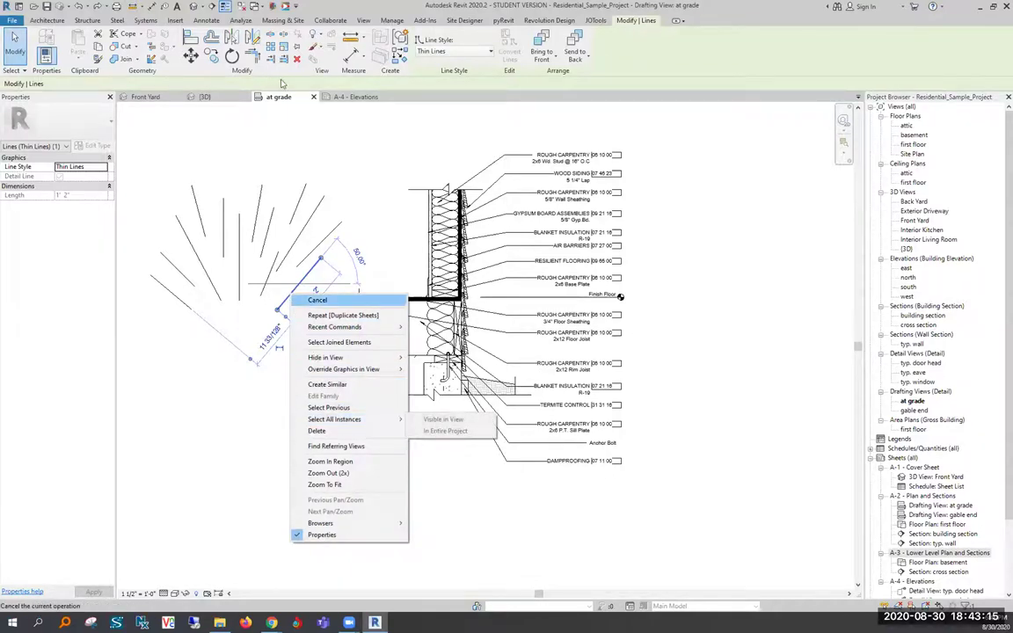
left_click(315, 130)
Select all 13 thin lines with Select All Instances > Visible in View, then deselect them
left_click(425, 20)
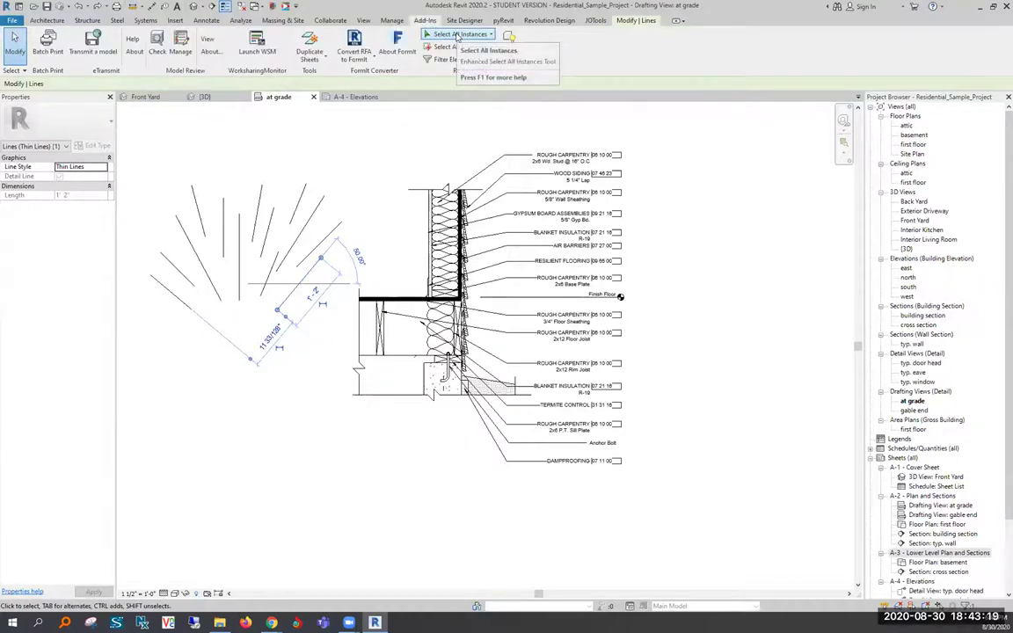
left_click(459, 35)
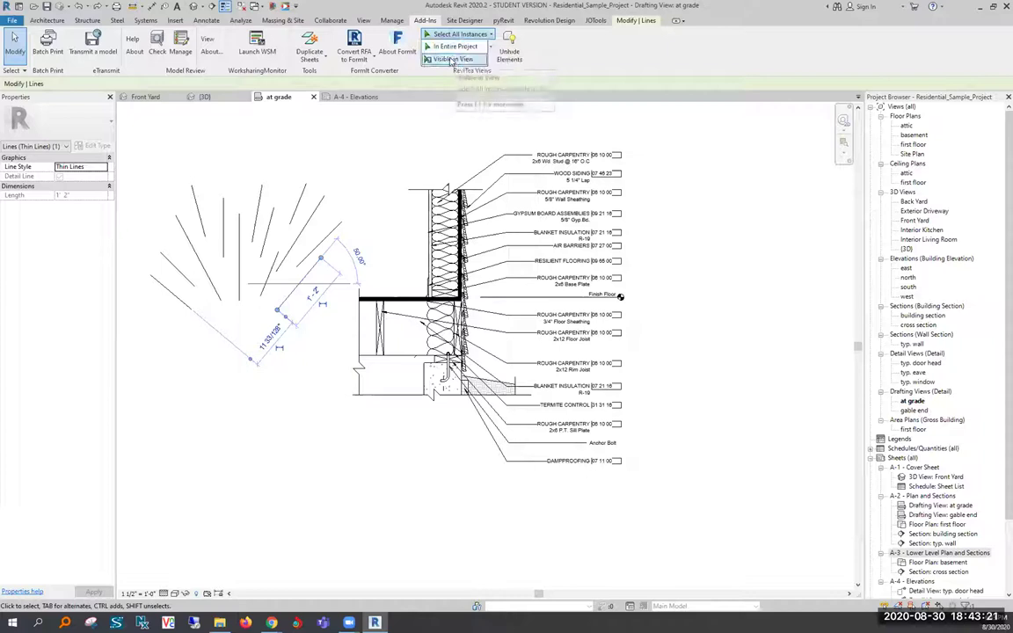
left_click(452, 59)
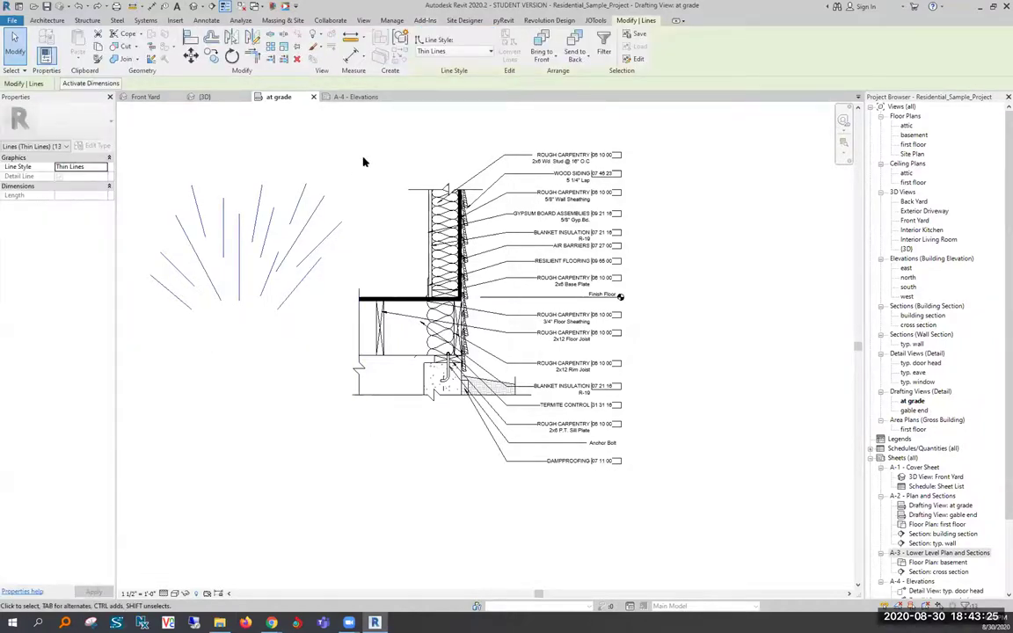
left_click(362, 161)
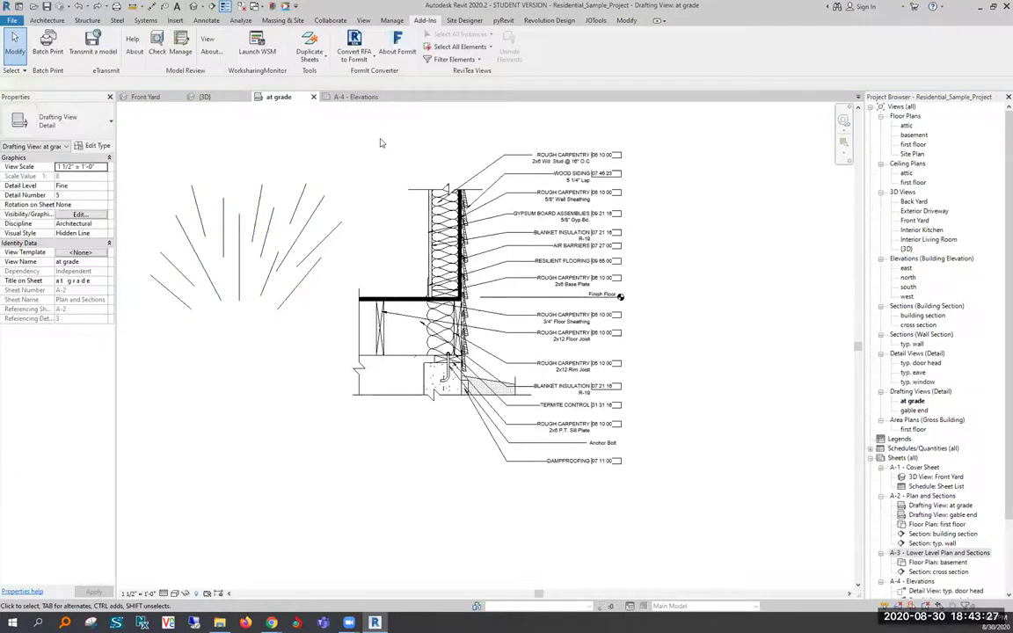
In the 3D view, raise the front patio slab's near corner to 2' 0" by shape editing
left_click(201, 96)
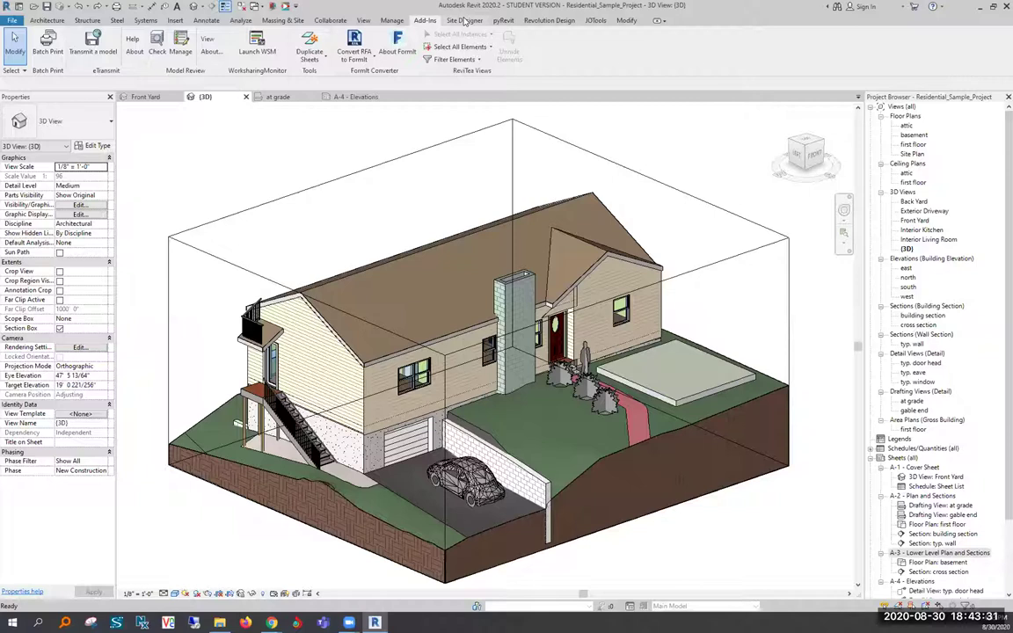
left_click(690, 404)
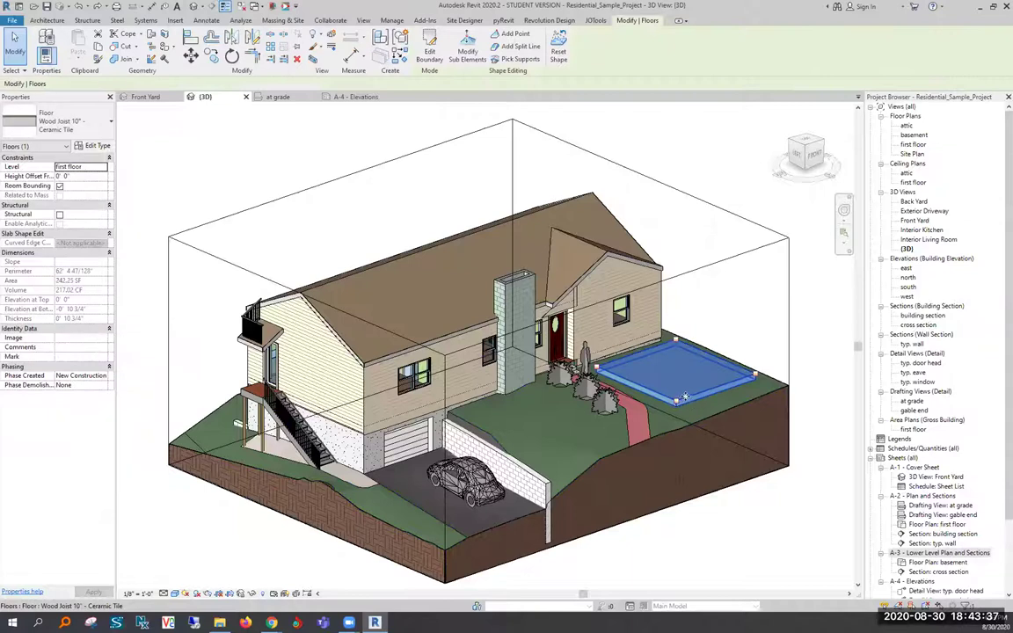
left_click(467, 51)
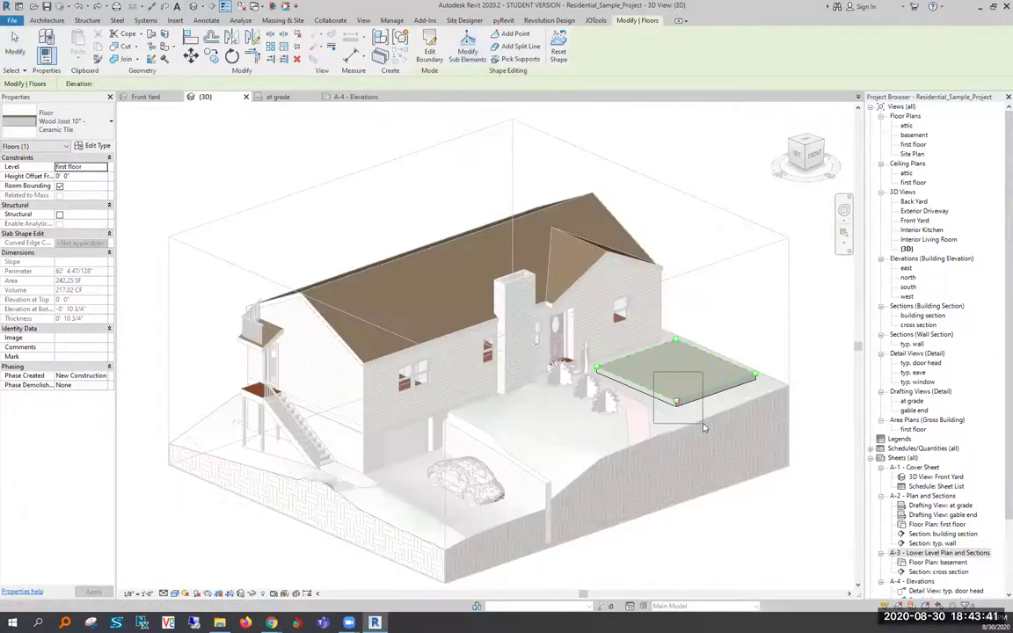
left_click_drag(675, 402, 678, 389)
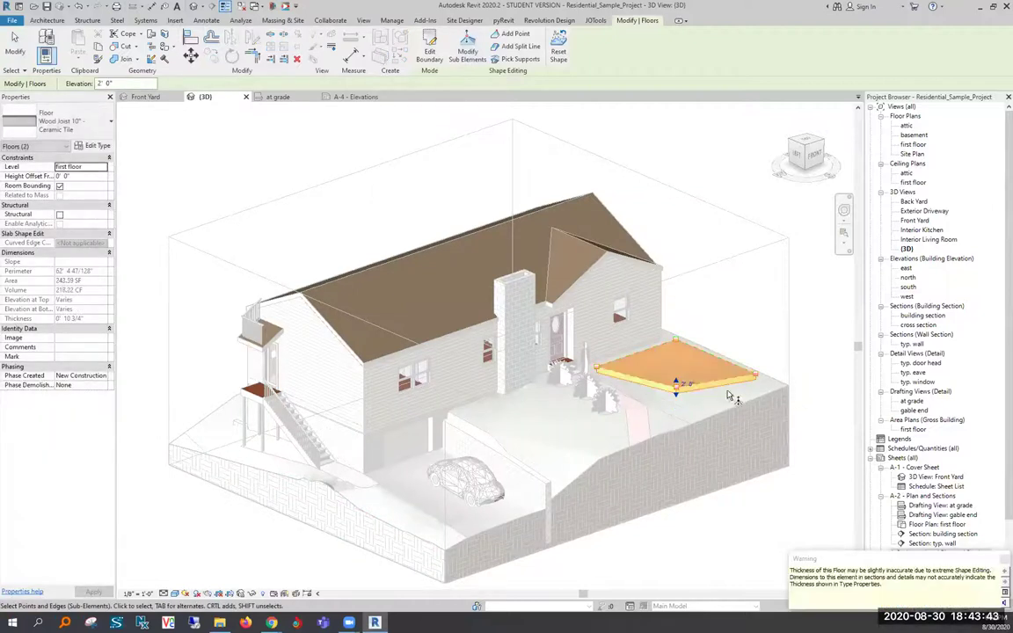
key("Escape")
key("Escape")
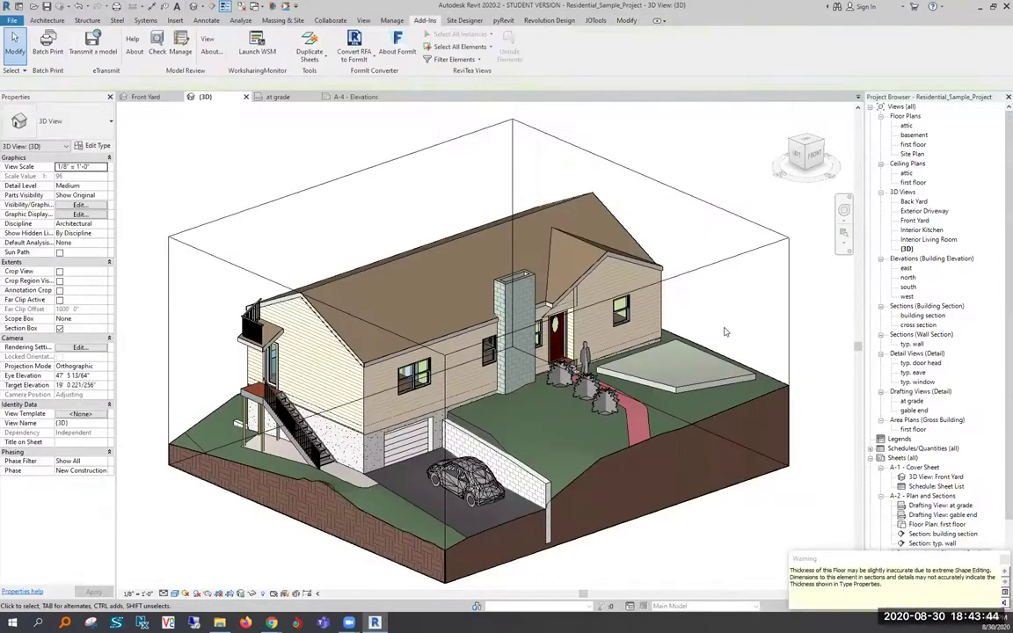
Convert the reshaped patio slab into toposurface '1' with phase New Construction
left_click(675, 378)
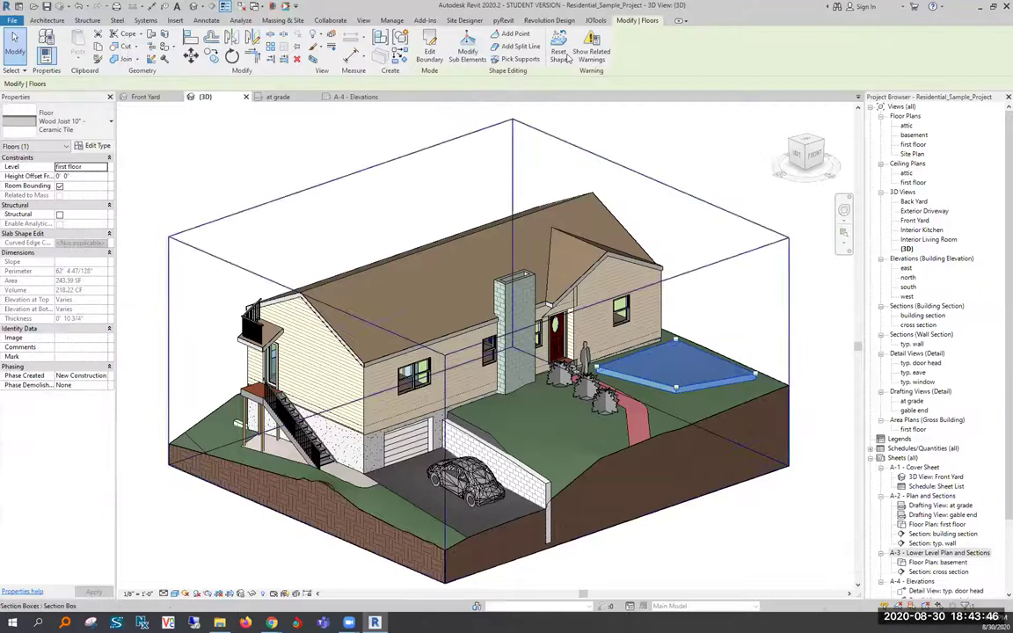
left_click(465, 21)
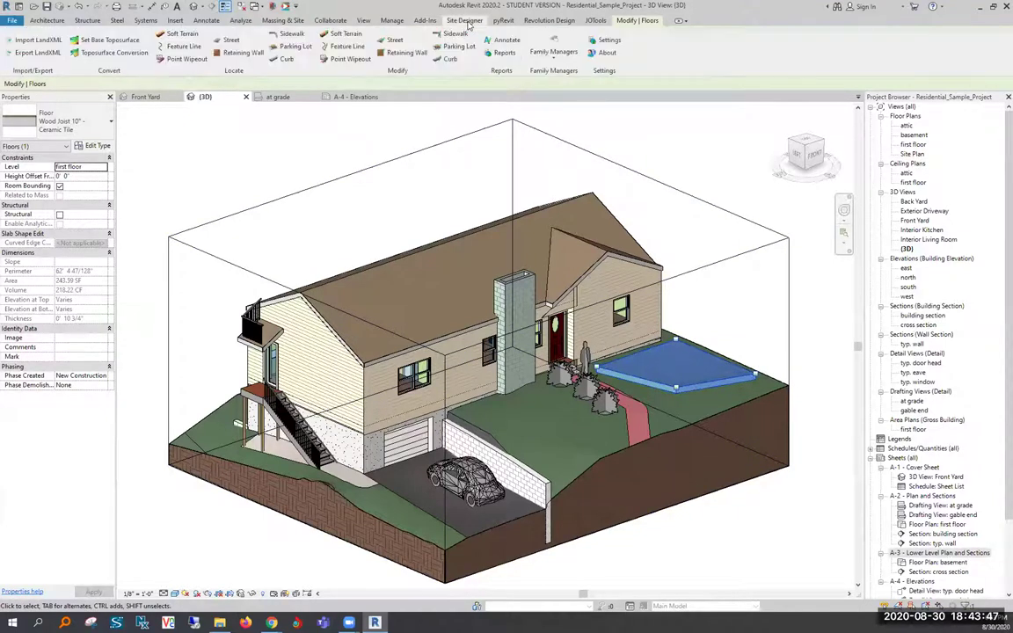
left_click(97, 52)
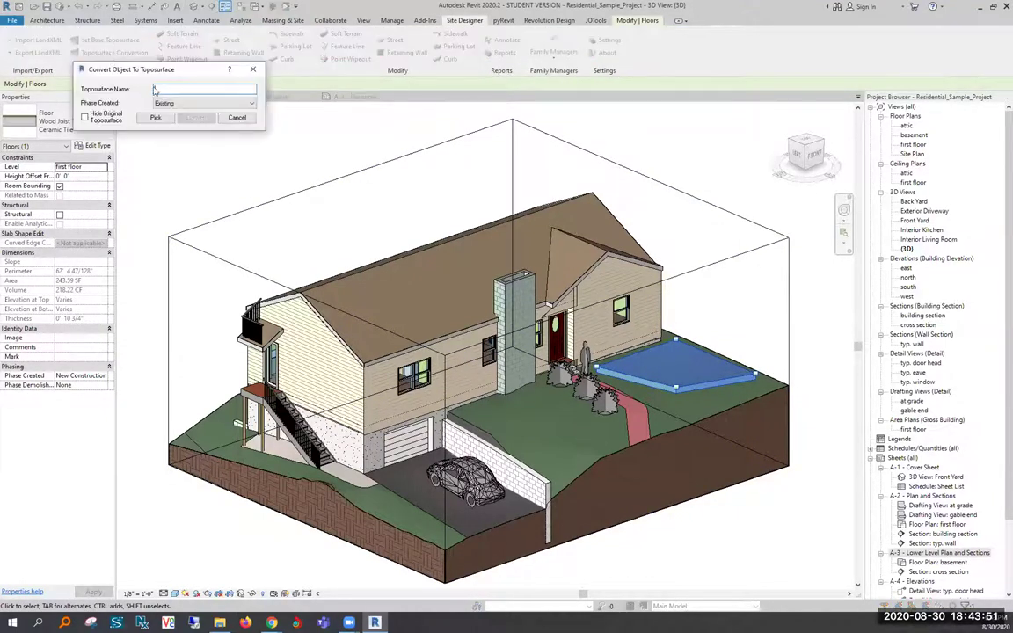
type("1")
left_click(176, 103)
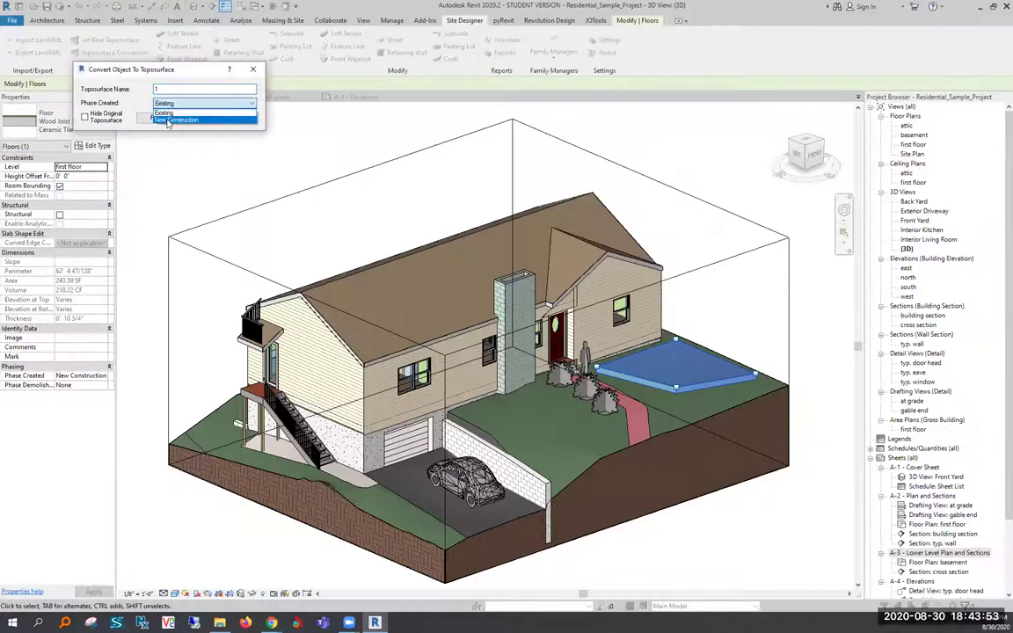
left_click(162, 116)
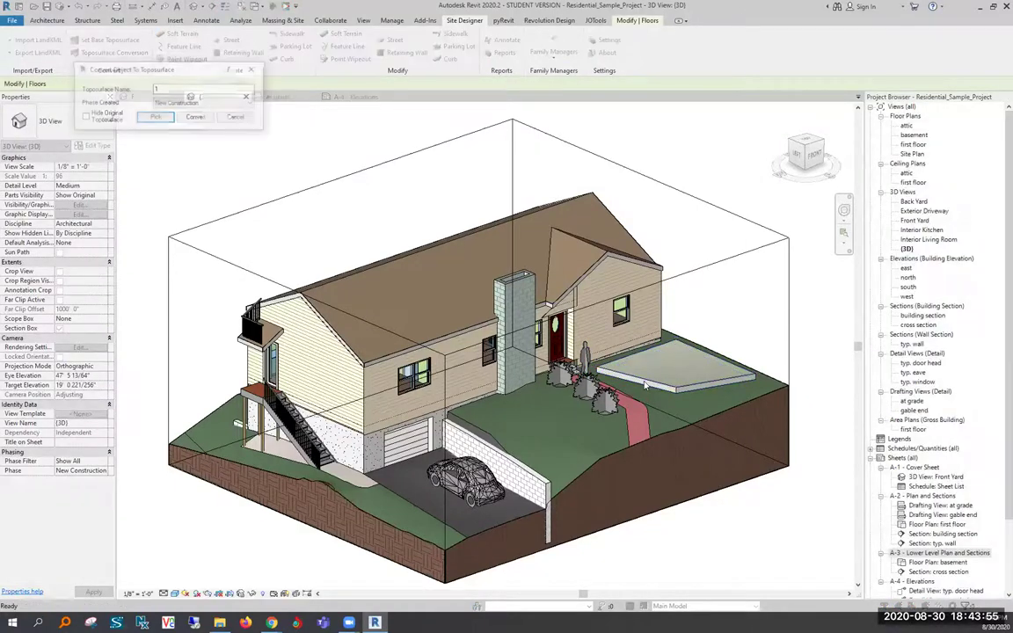
left_click(196, 117)
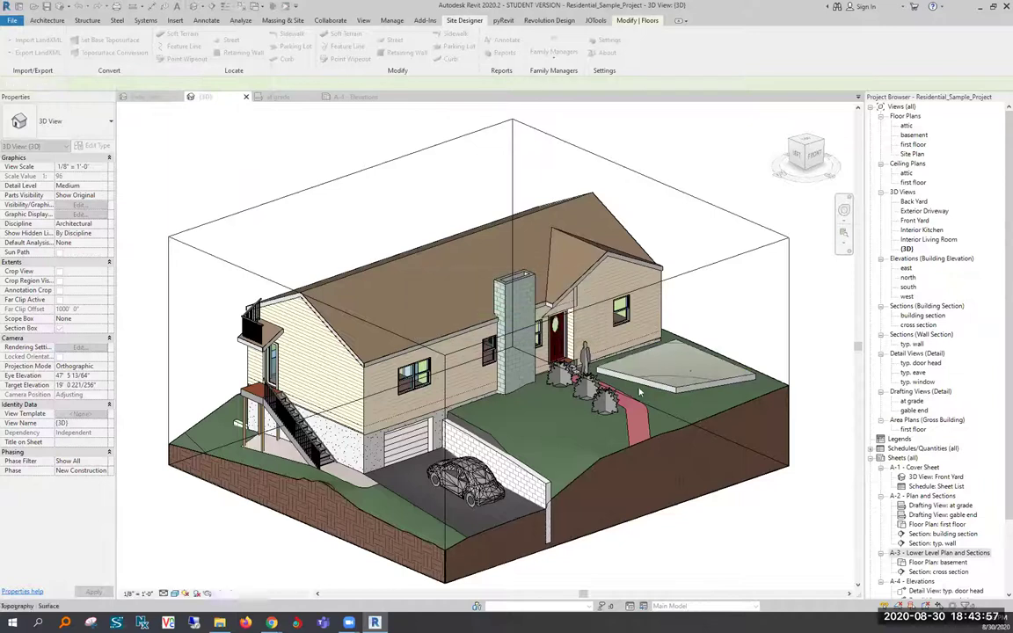
scroll(650, 378, "up", 5)
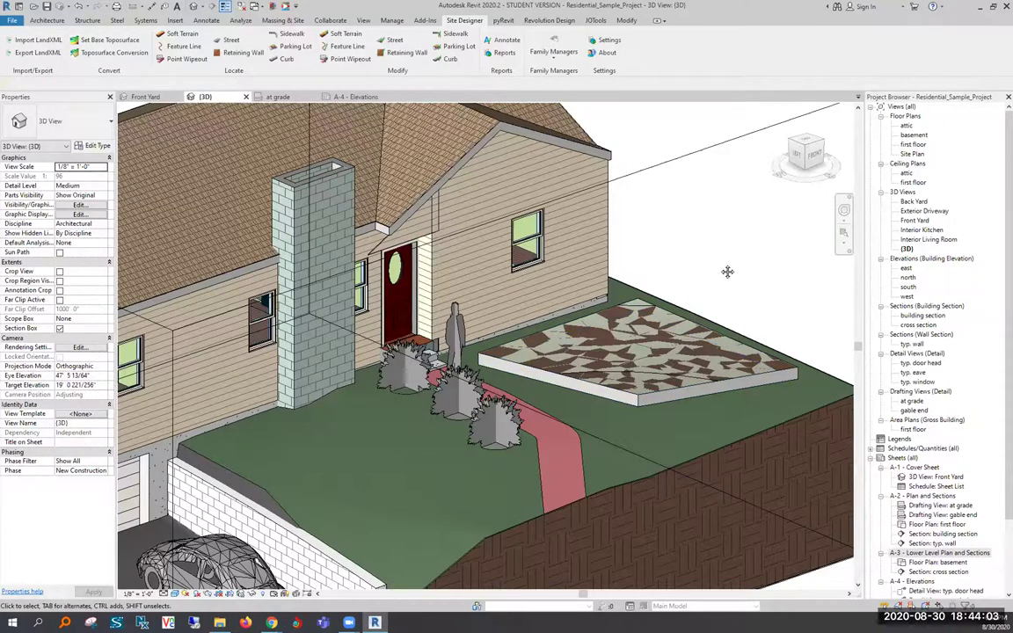
middle_click_drag(665, 271, 574, 119, "shift")
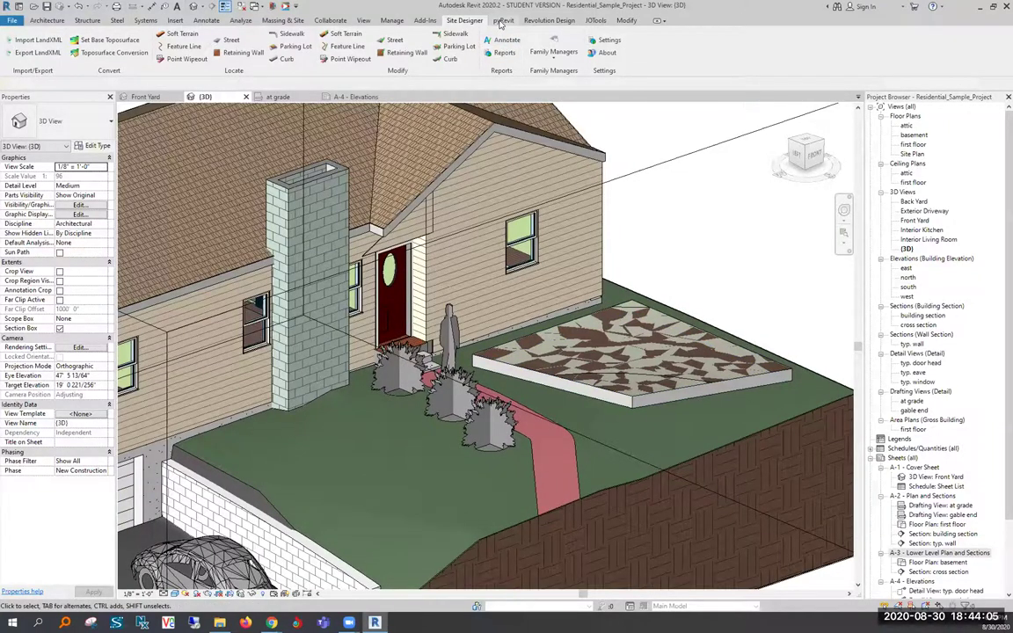
Browse the pyRevit tools, then show the Revolution Design Keynote Manager tools
left_click(503, 20)
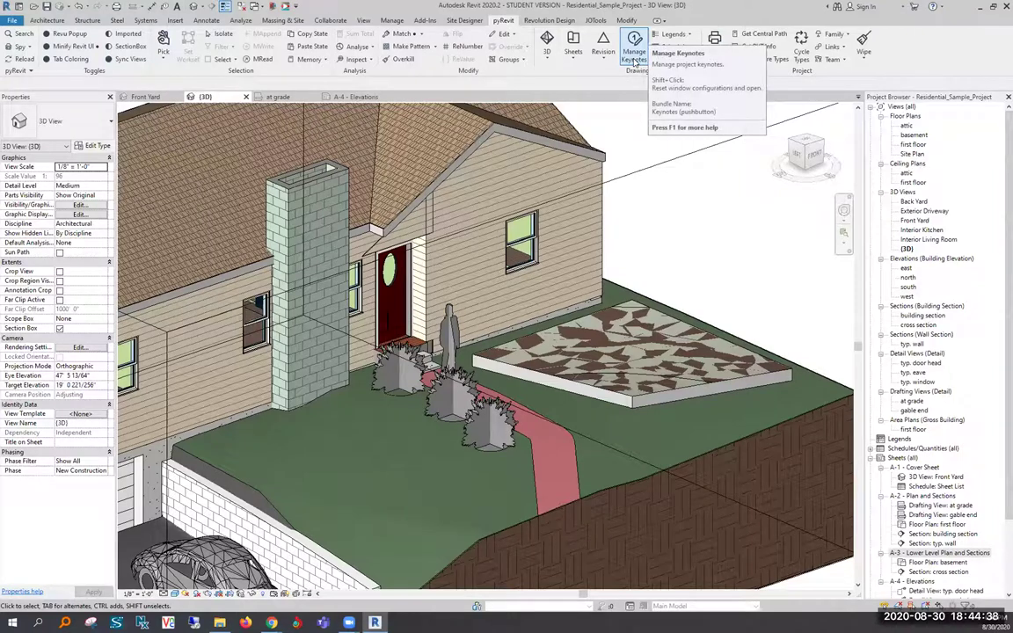
left_click(545, 20)
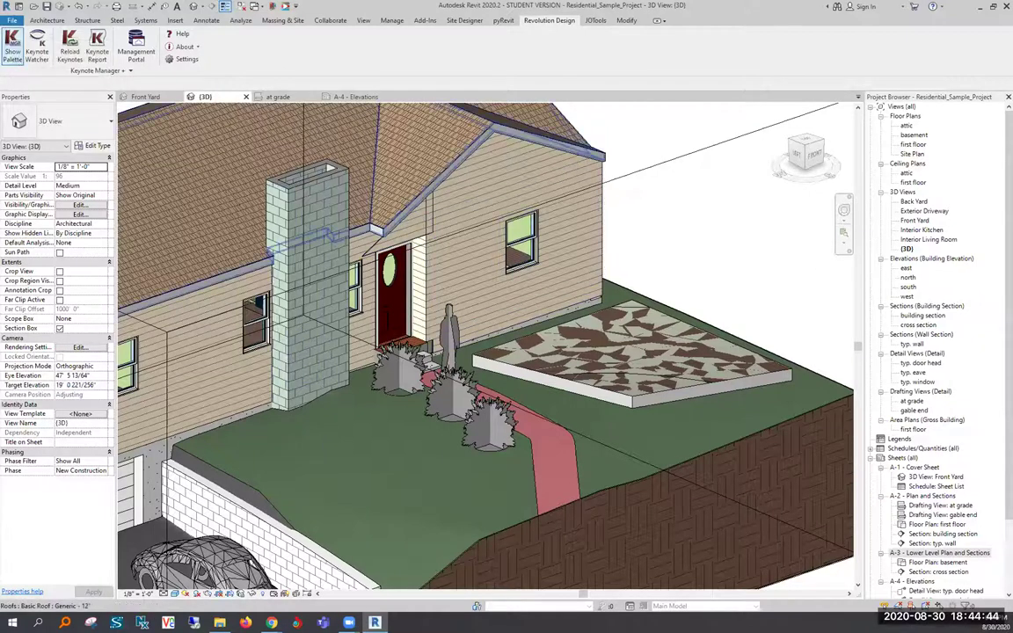
left_click(12, 44)
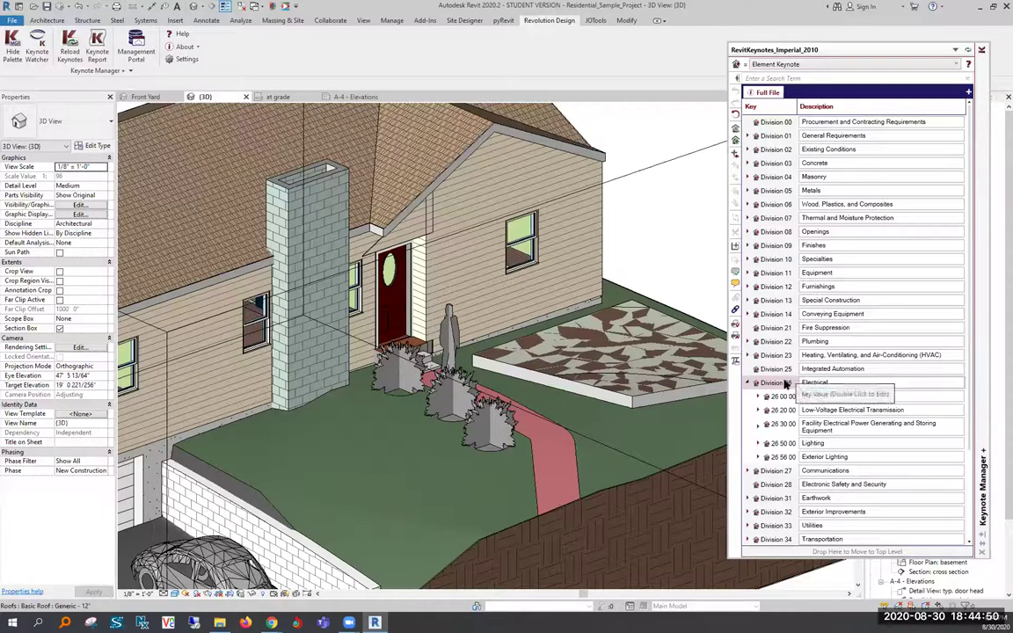
left_click(312, 182)
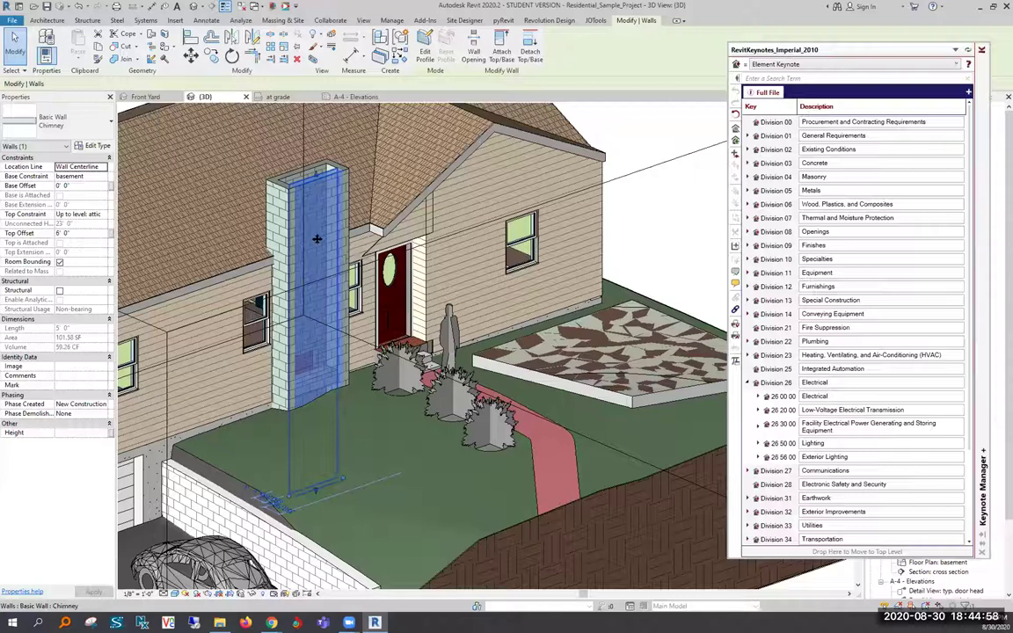
key("Escape")
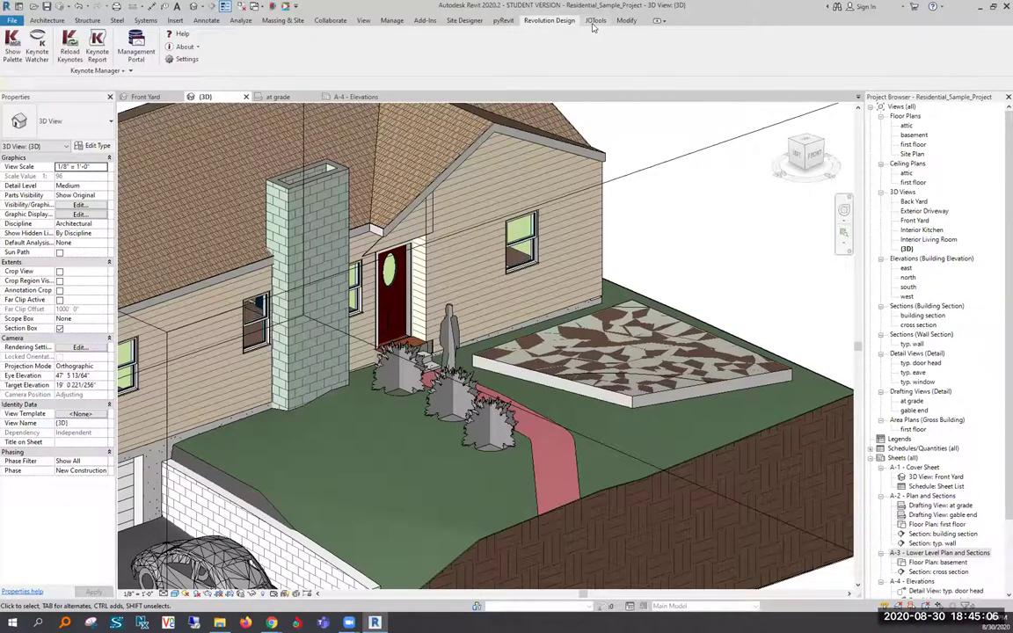
In JOTools Transfer Single, set From to Residential_Sample_Project, check Parameters > Height, then close the window
left_click(594, 24)
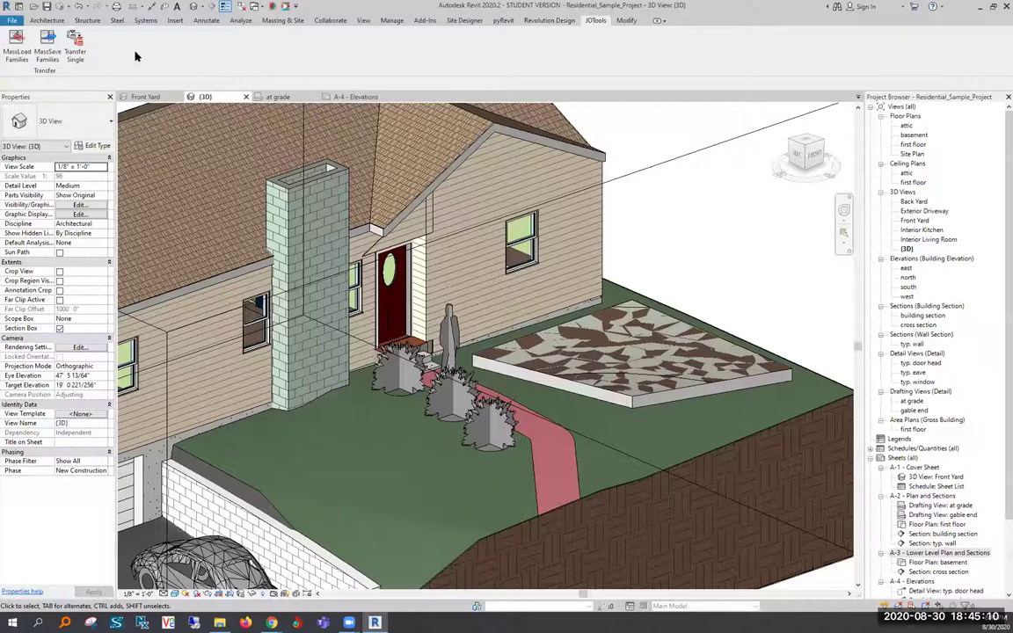
left_click(76, 45)
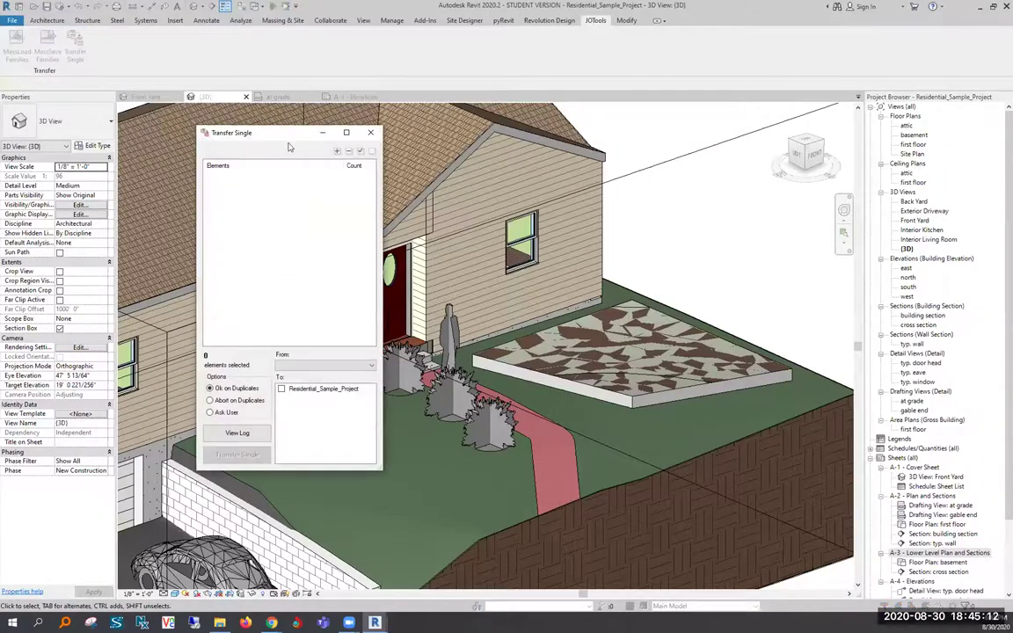
left_click(308, 366)
left_click(303, 377)
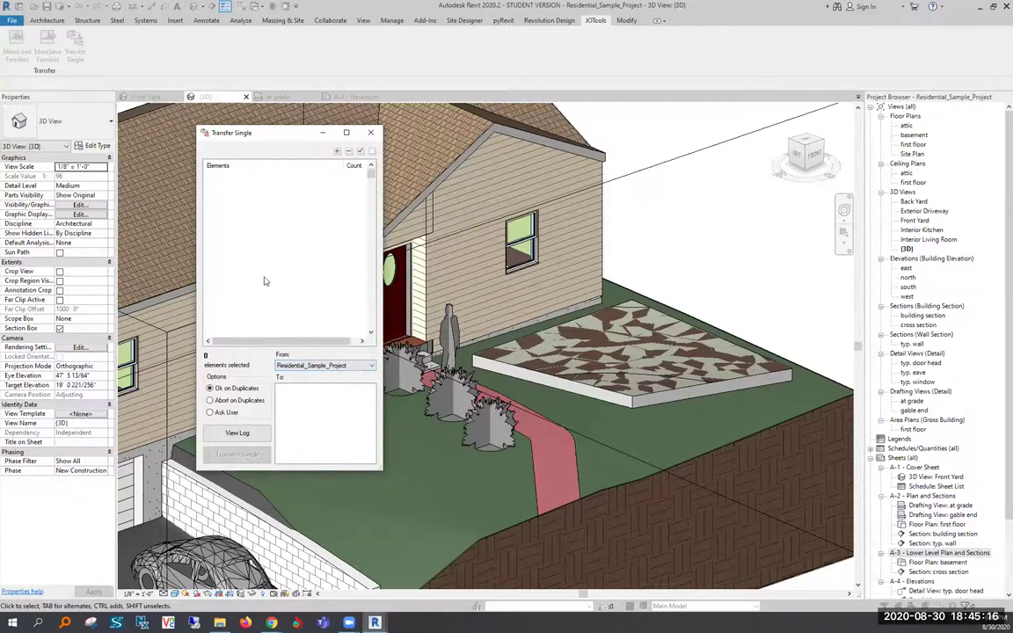
left_click_drag(370, 186, 369, 231)
scroll(369, 231, "down", 7)
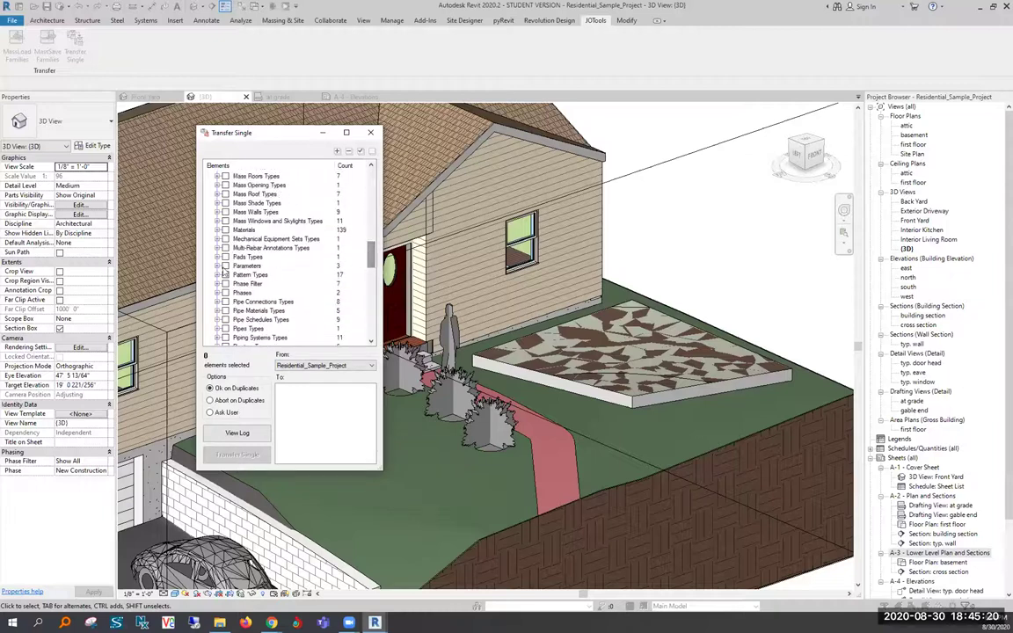
left_click(217, 265)
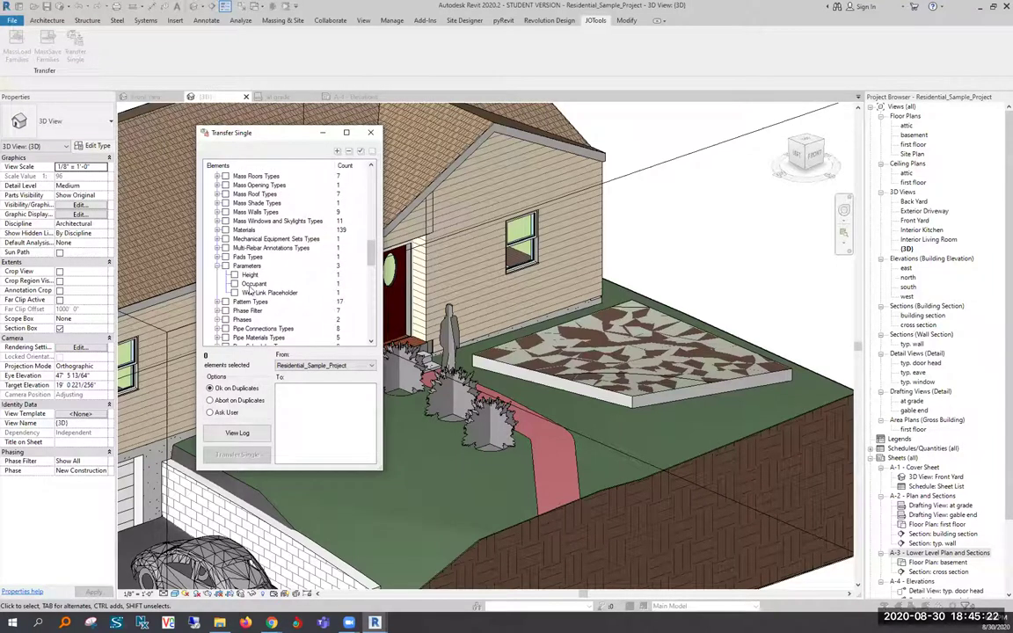
left_click(234, 275)
left_click(369, 133)
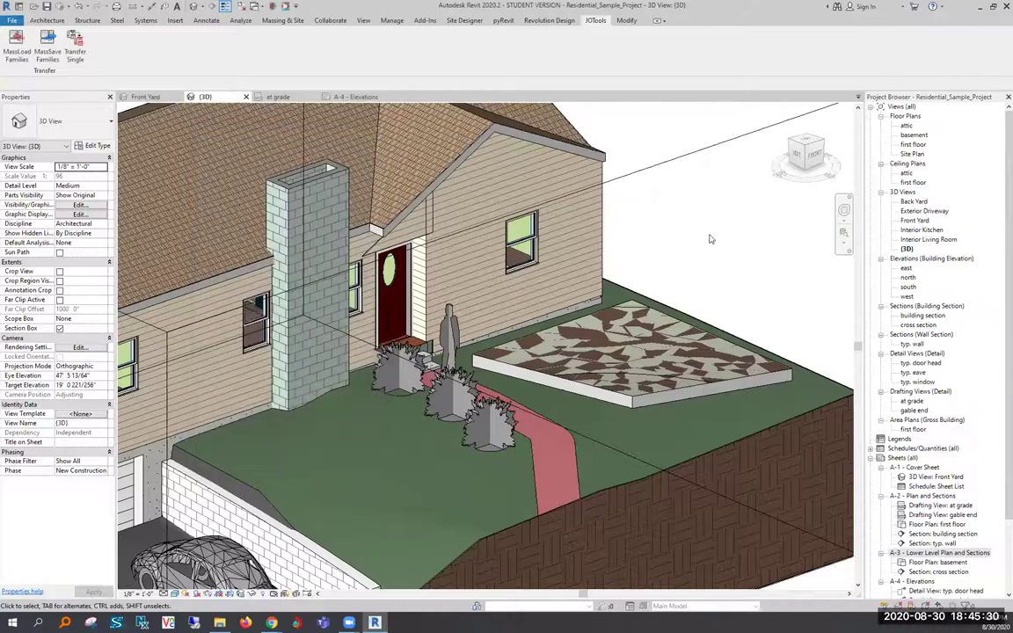